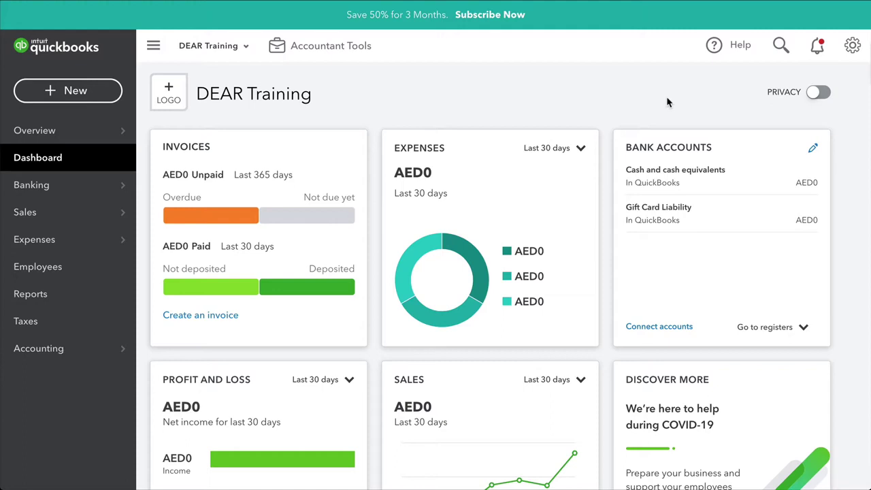
# Step: Turn off Track inventory quantity on hand in the sales settings for products and services, and save the change
pyautogui.click(853, 45)
pyautogui.click(381, 146)
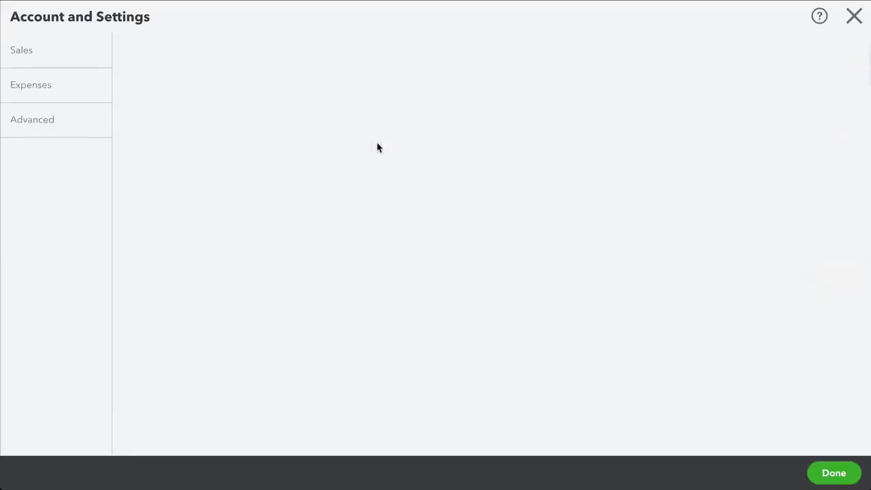
pyautogui.click(61, 129)
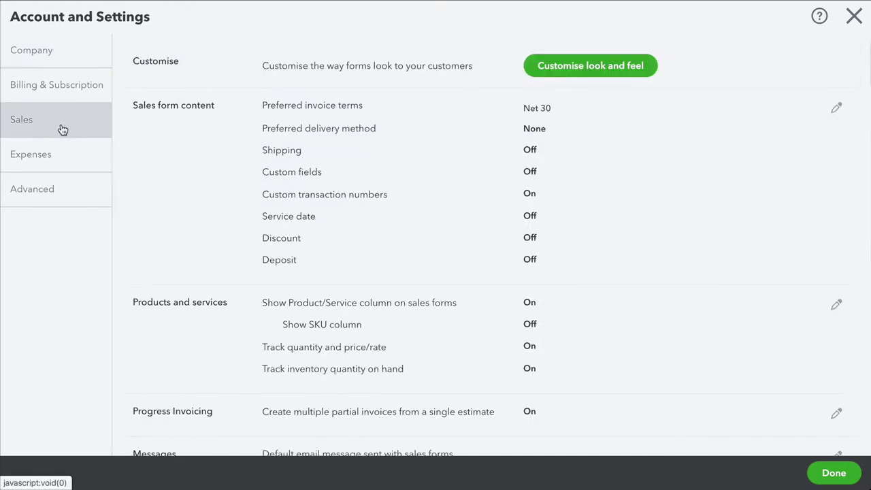
pyautogui.scroll(-4, 657, 206)
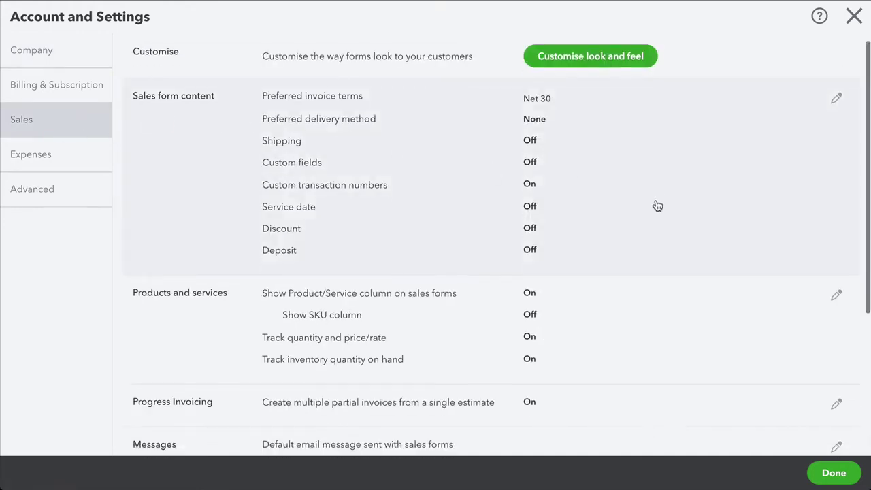
pyautogui.click(837, 172)
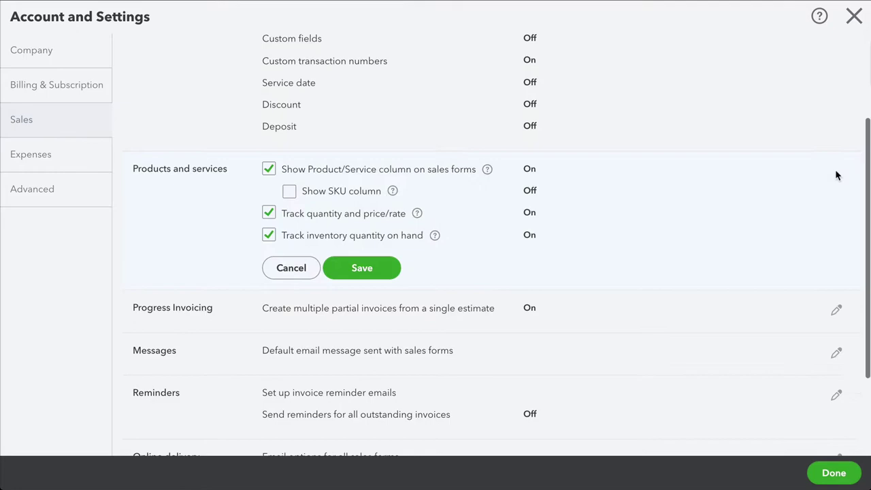
pyautogui.click(271, 234)
pyautogui.click(348, 266)
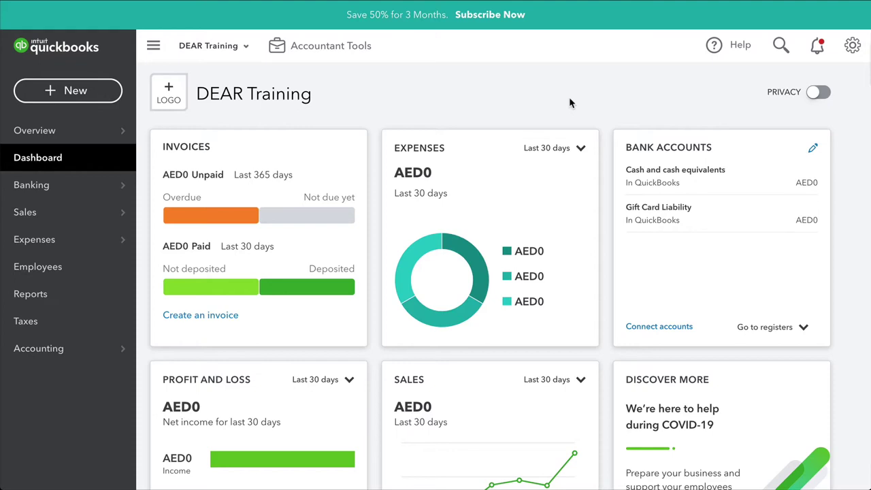
# Step: Start a new account in the chart of accounts with the account type Accounts receivable (A/R)
pyautogui.click(88, 351)
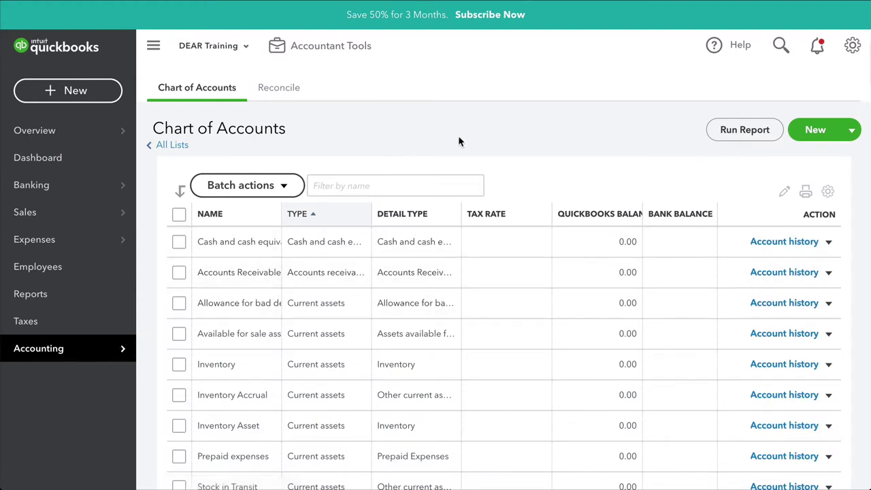
pyautogui.click(811, 133)
pyautogui.click(383, 98)
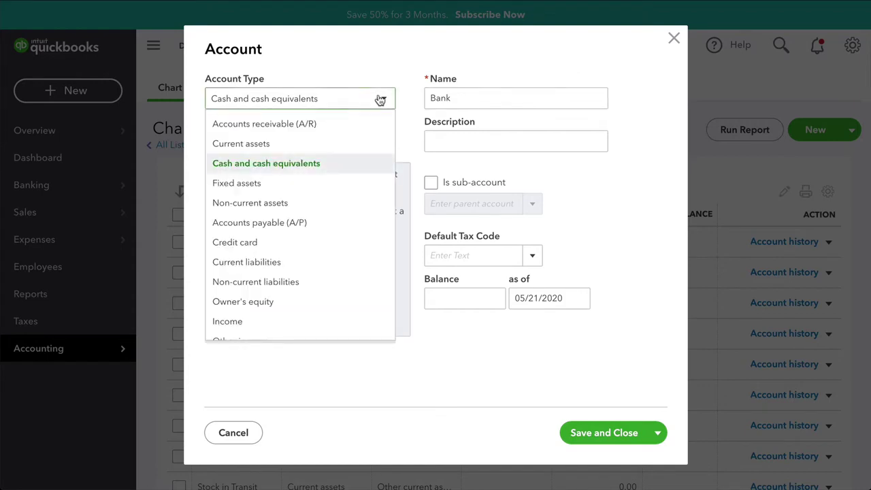
pyautogui.click(338, 125)
# Step: Shorten the new account's name to Accounts Receivable and save the account
pyautogui.click(556, 98)
pyautogui.tripleClick(556, 98)
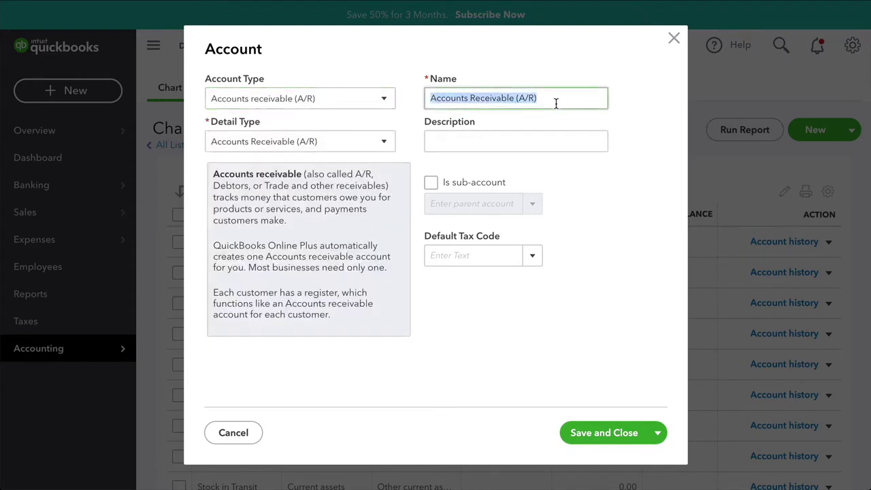
pyautogui.click(562, 95)
pyautogui.press('BackSpace')
pyautogui.press('BackSpace')
pyautogui.press('BackSpace')
pyautogui.press('BackSpace')
pyautogui.press('BackSpace')
pyautogui.press('BackSpace')
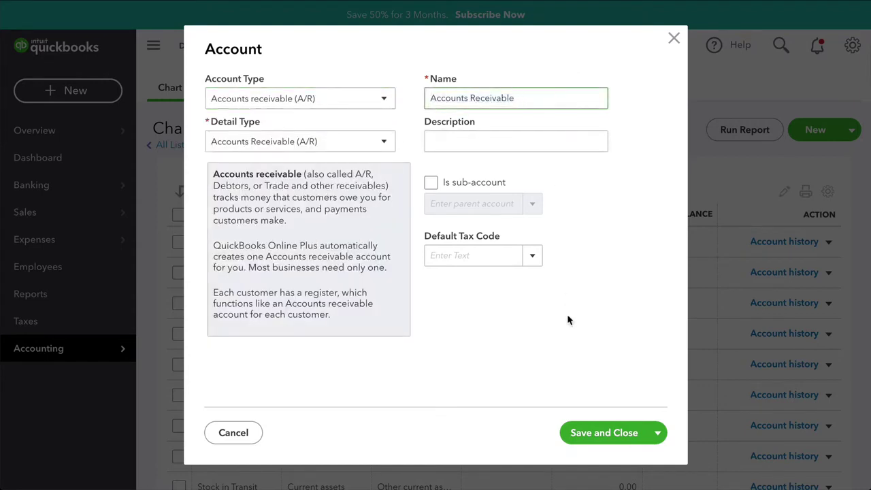
pyautogui.click(582, 430)
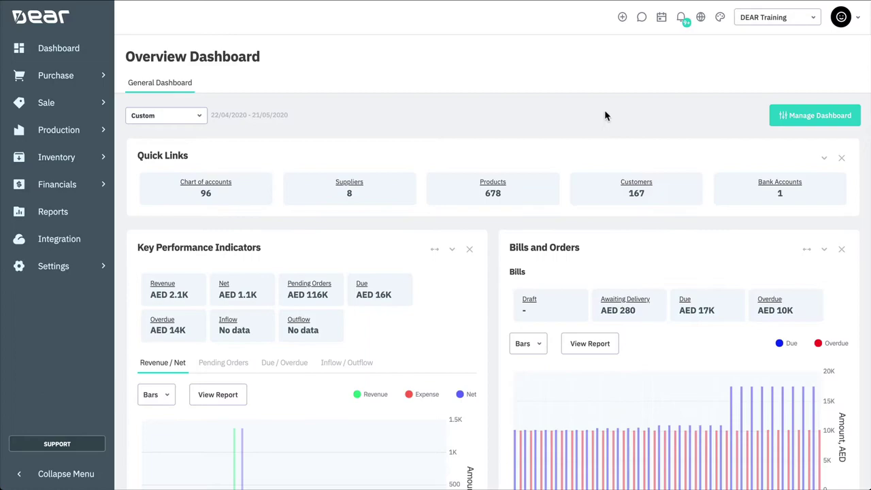
# Step: Switch to DEAR and connect the QuickBooks integration, choosing to keep the data in DEAR and authorising DEAR Inventory's access
pyautogui.click(92, 247)
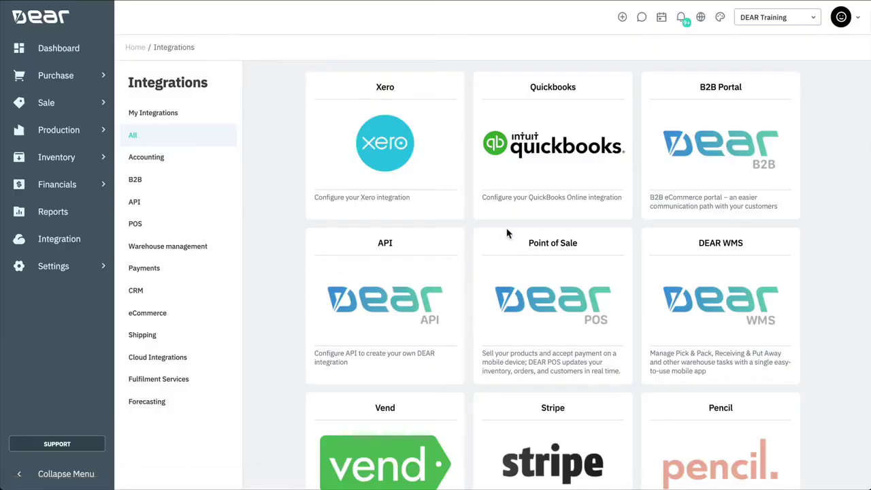
pyautogui.click(546, 186)
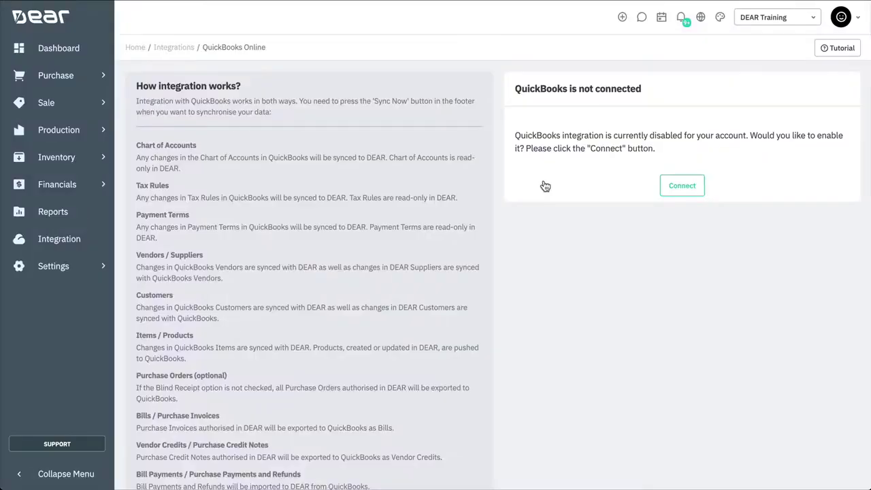
pyautogui.click(674, 194)
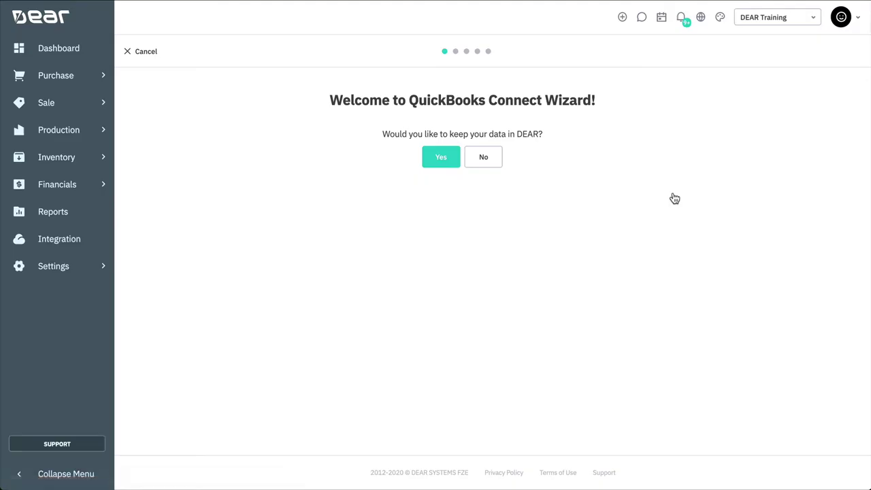
pyautogui.click(438, 162)
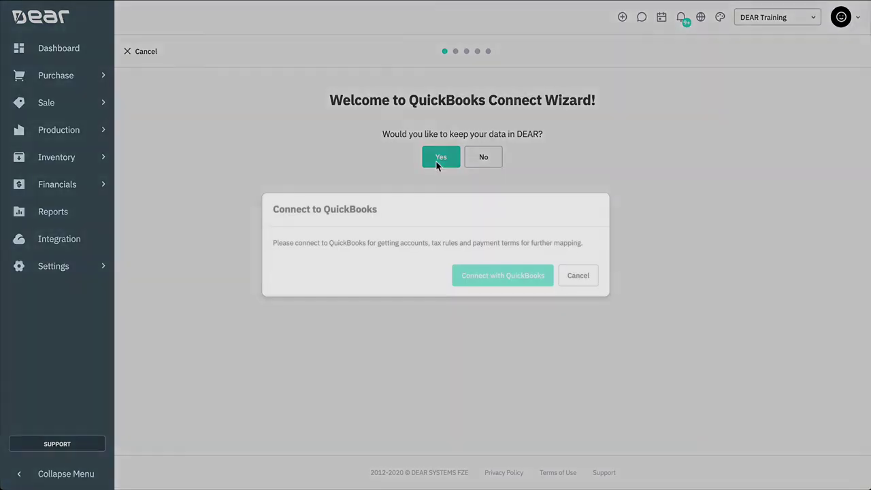
pyautogui.click(479, 282)
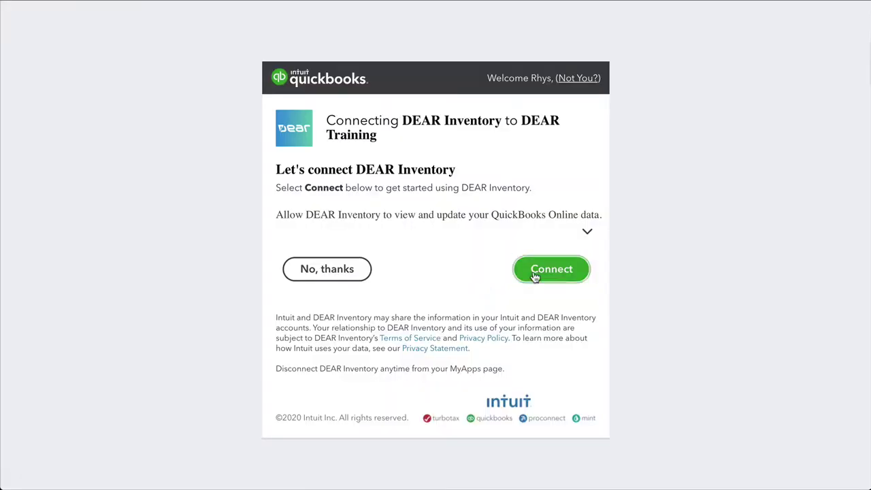
pyautogui.click(537, 276)
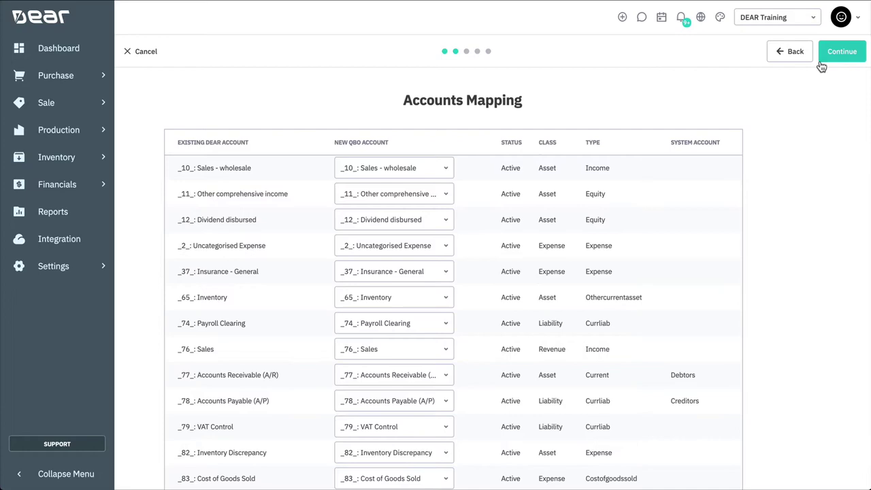
# Step: Review and accept the proposed accounts mapping and tax rules mapping in the QuickBooks connect wizard
pyautogui.scroll(-5, 807, 210)
pyautogui.scroll(5, 807, 210)
pyautogui.click(842, 57)
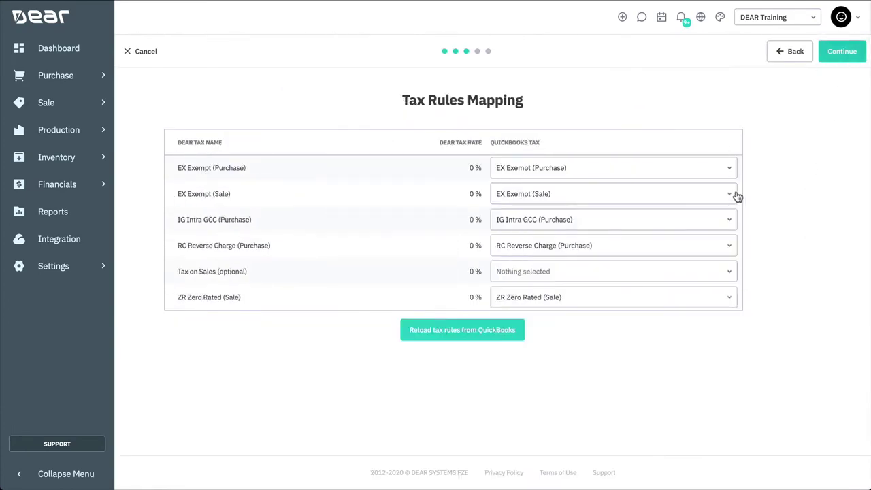
pyautogui.click(708, 271)
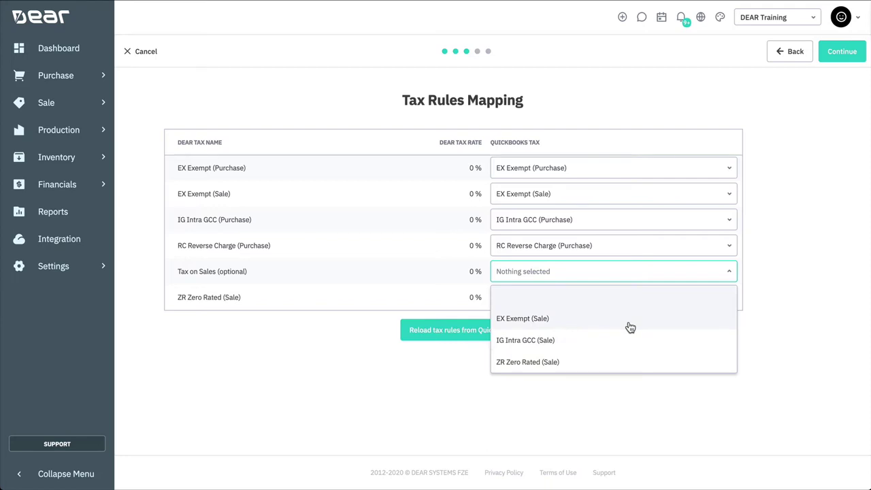
pyautogui.click(806, 287)
pyautogui.click(844, 53)
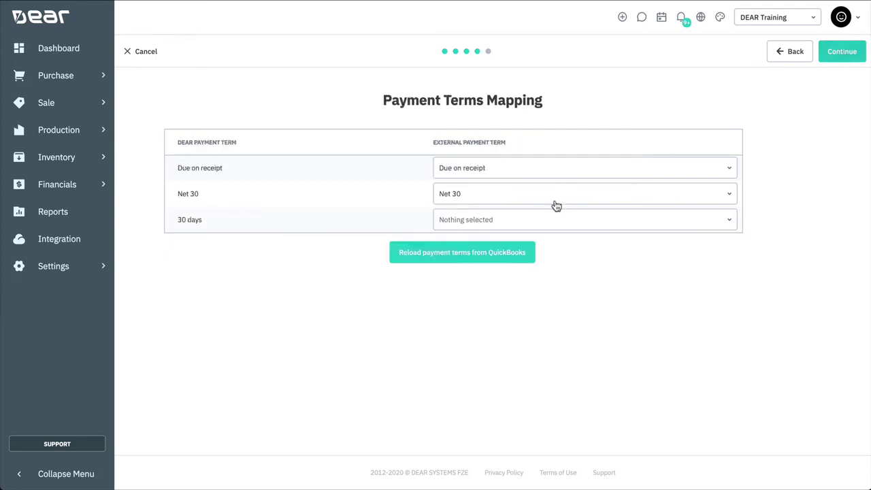
# Step: Map the 30 days payment term to Net 30 and accept the payment terms mapping
pyautogui.click(587, 221)
pyautogui.click(552, 310)
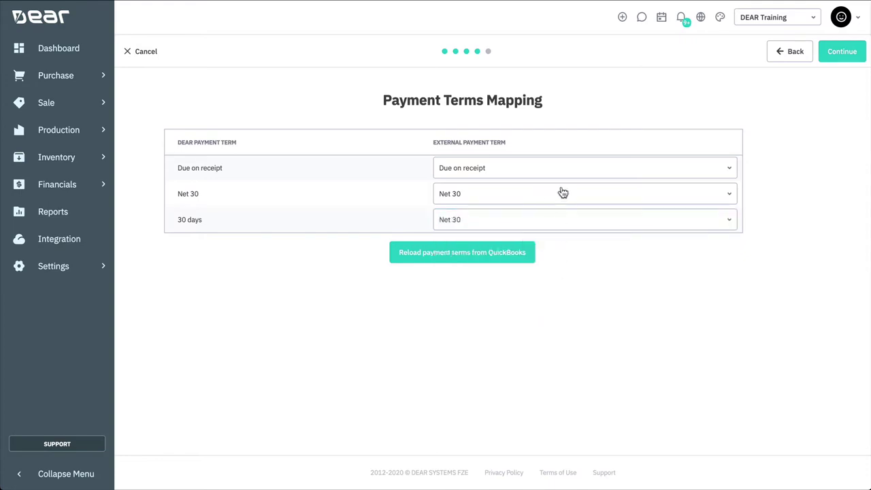
pyautogui.click(843, 54)
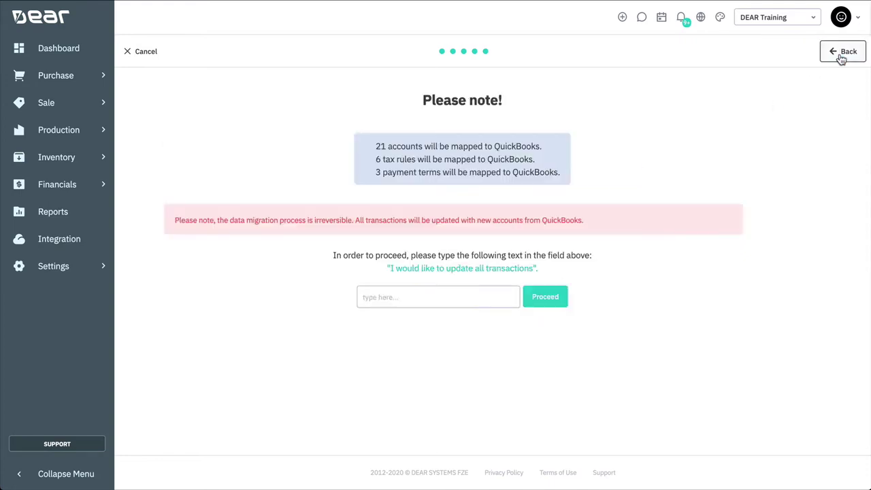
# Step: Confirm the data migration with the text "I would like to update all transactions" and proceed
pyautogui.click(387, 299)
pyautogui.write('I would like to up')
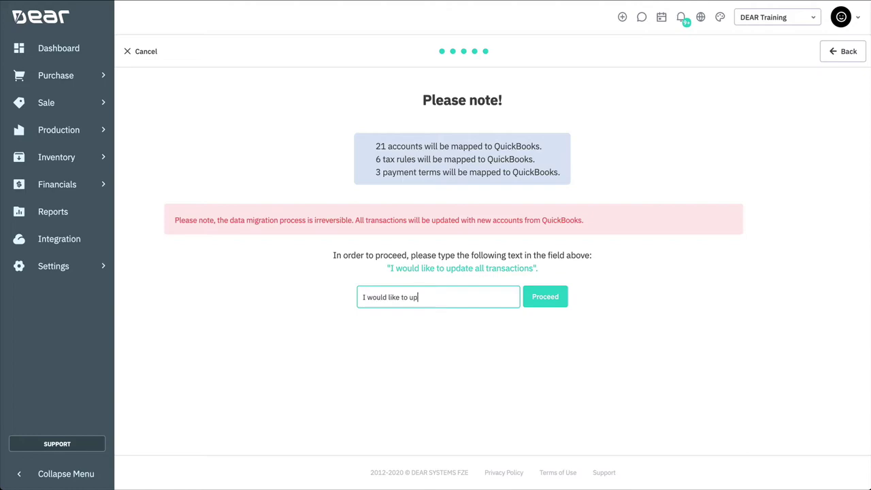
pyautogui.write('date all transactions')
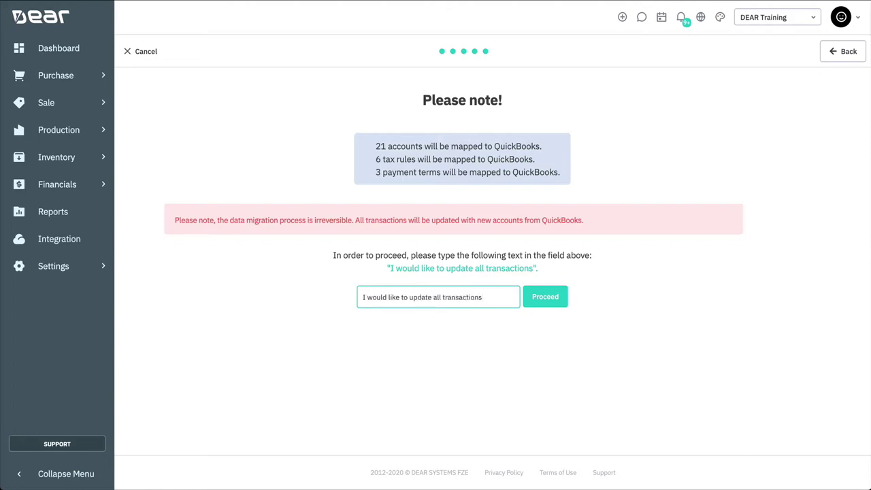
pyautogui.click(545, 298)
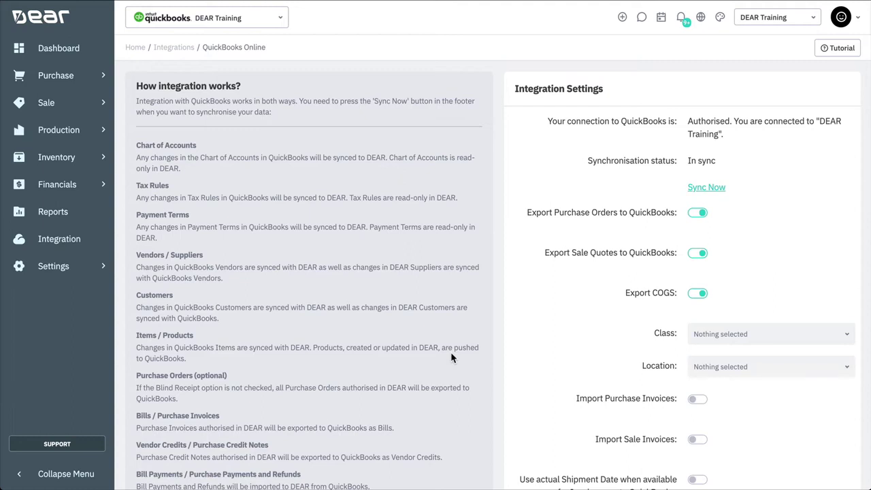
# Step: Enable Auto Synchronisation in the QuickBooks integration settings with start date 22/05/2020 and start time 7:00
pyautogui.scroll(-2, 449, 389)
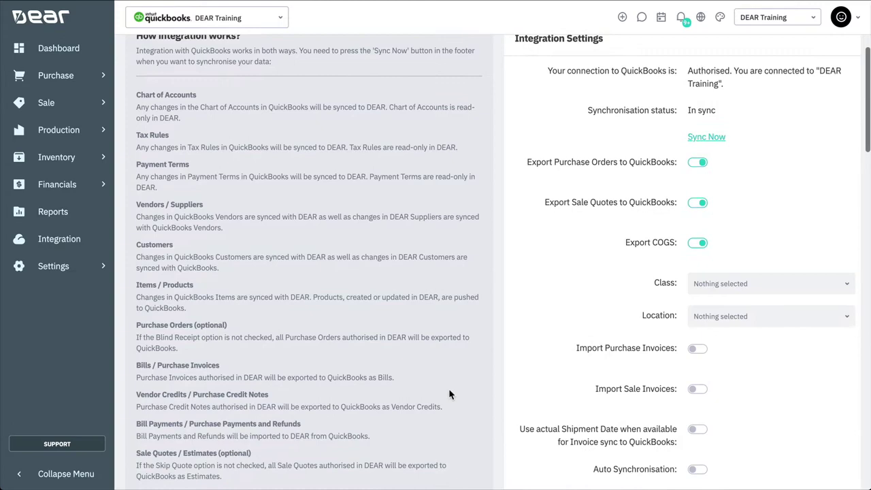
pyautogui.scroll(-5, 449, 394)
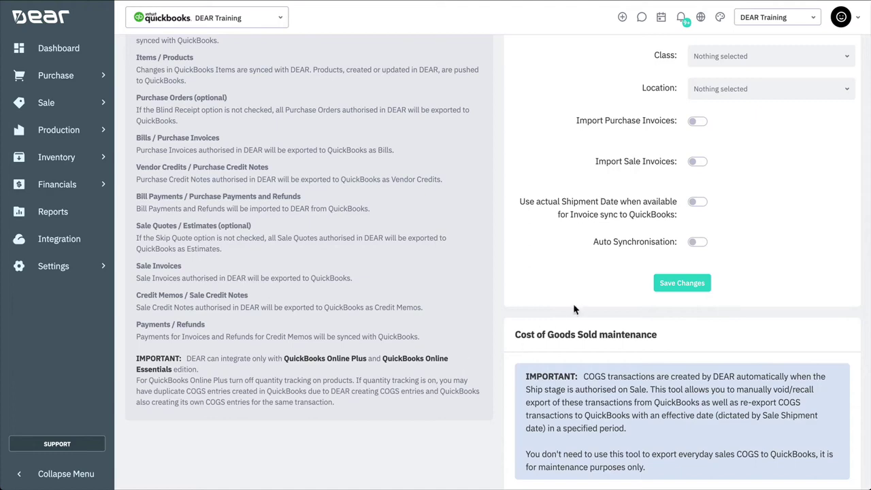
pyautogui.scroll(5, 576, 306)
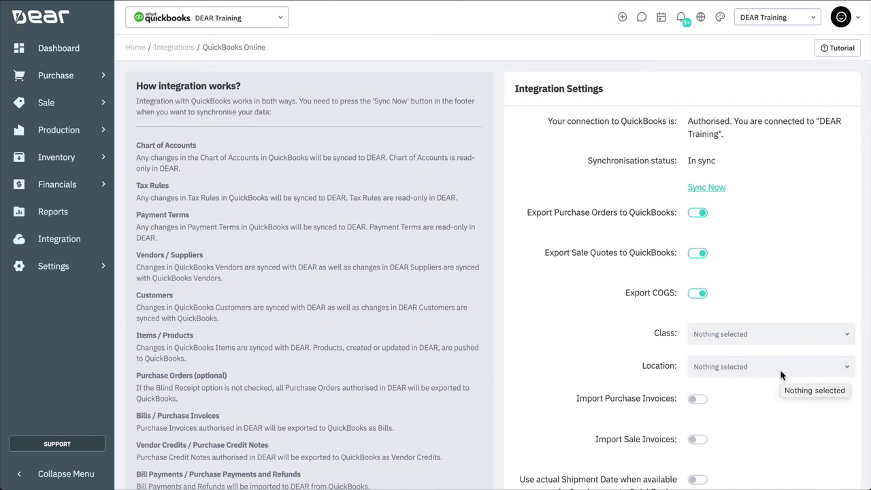
pyautogui.scroll(-3, 781, 377)
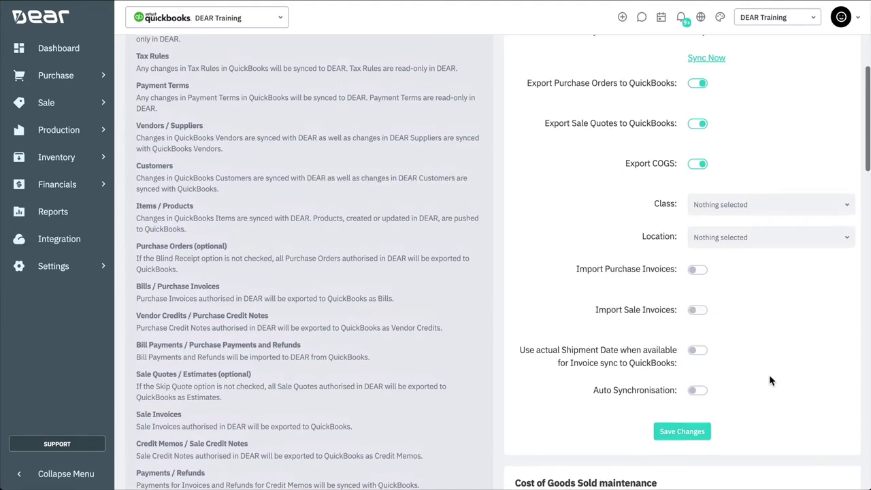
pyautogui.click(698, 389)
pyautogui.scroll(-5, 714, 368)
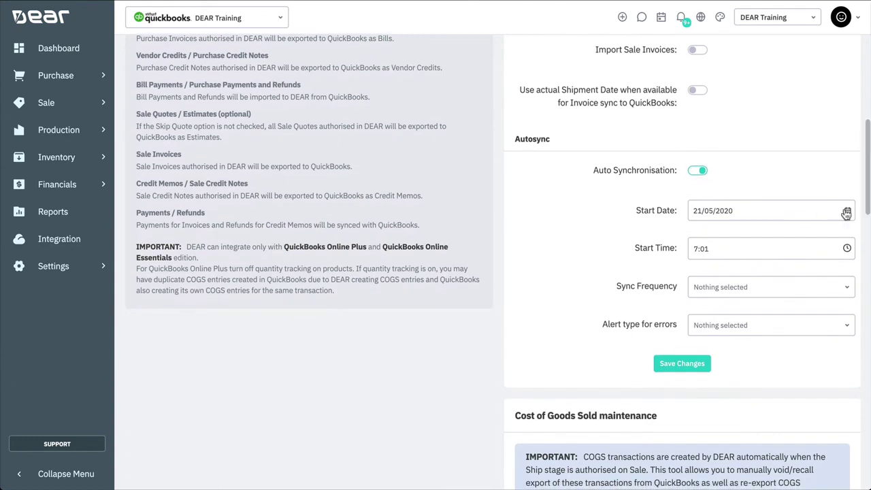
pyautogui.click(846, 213)
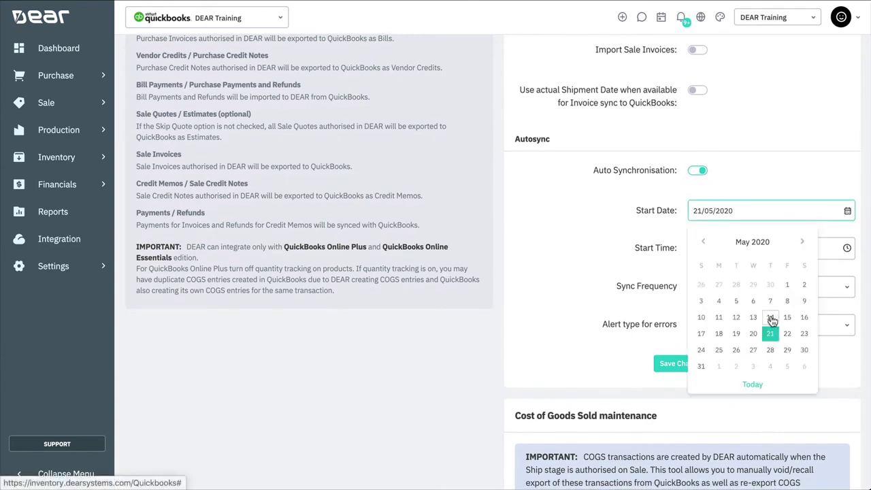
pyautogui.click(766, 333)
pyautogui.click(756, 250)
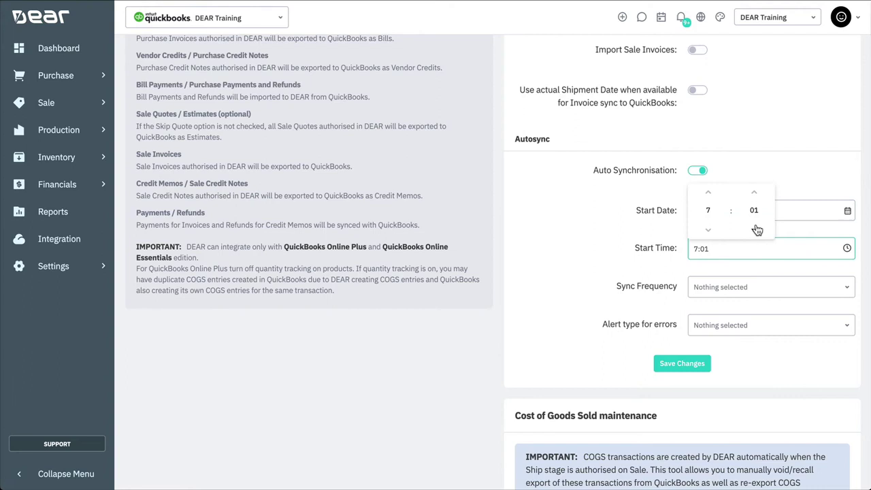
pyautogui.click(754, 230)
# Step: Set the autosync frequency to Daily and send error alerts by Email to the Finance Manager mailing list
pyautogui.click(747, 286)
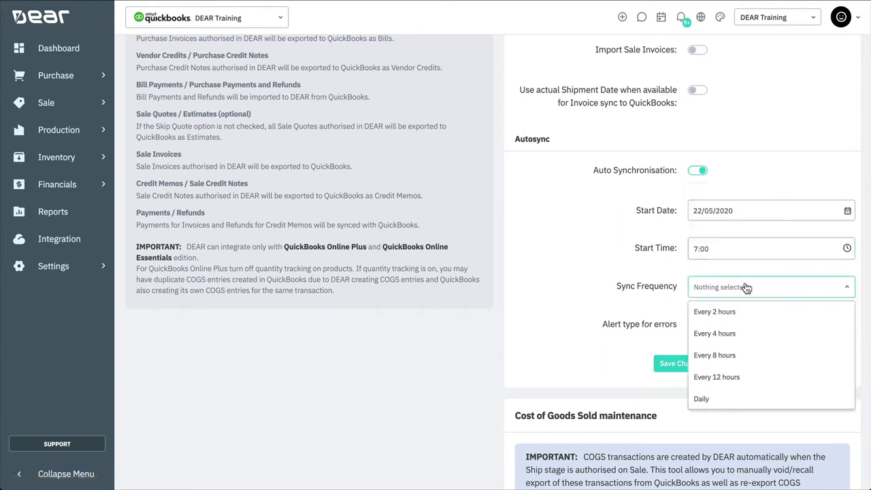
pyautogui.click(712, 399)
pyautogui.click(742, 329)
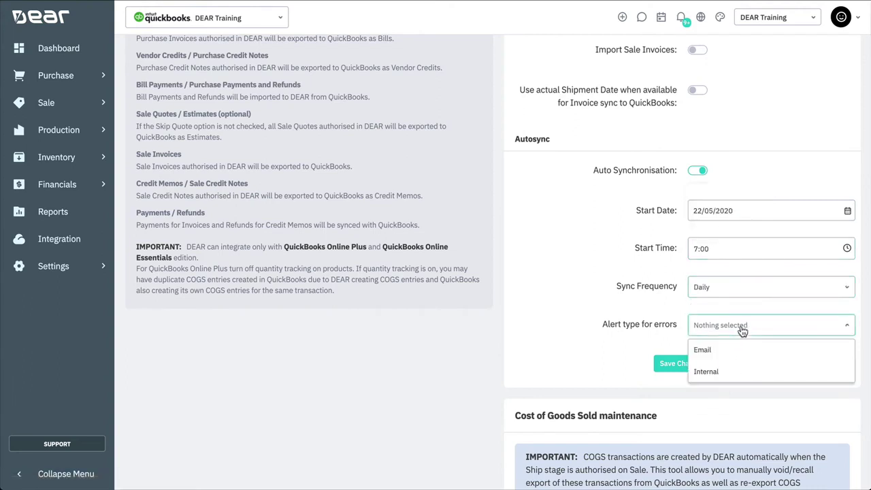
pyautogui.click(733, 353)
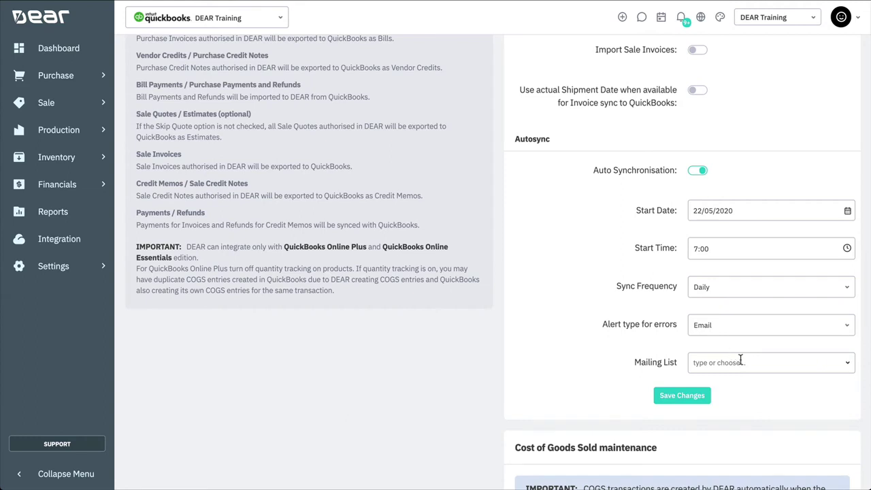
pyautogui.click(845, 366)
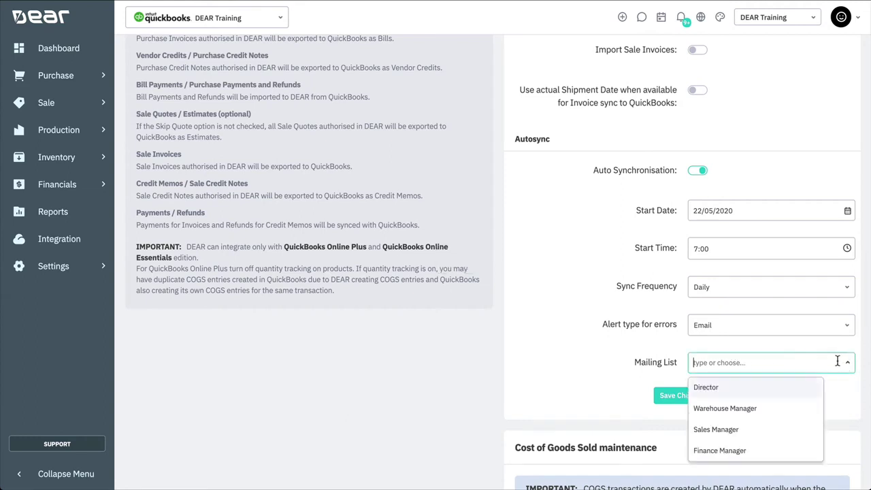
pyautogui.click(756, 449)
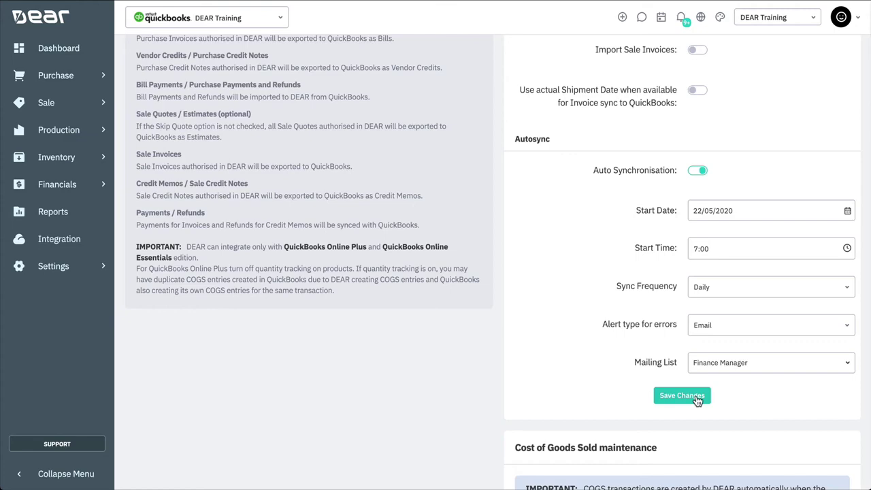
# Step: Set the Cost of Goods Sold maintenance period from 01/03/2020 to 31/03/2020
pyautogui.scroll(-6, 698, 402)
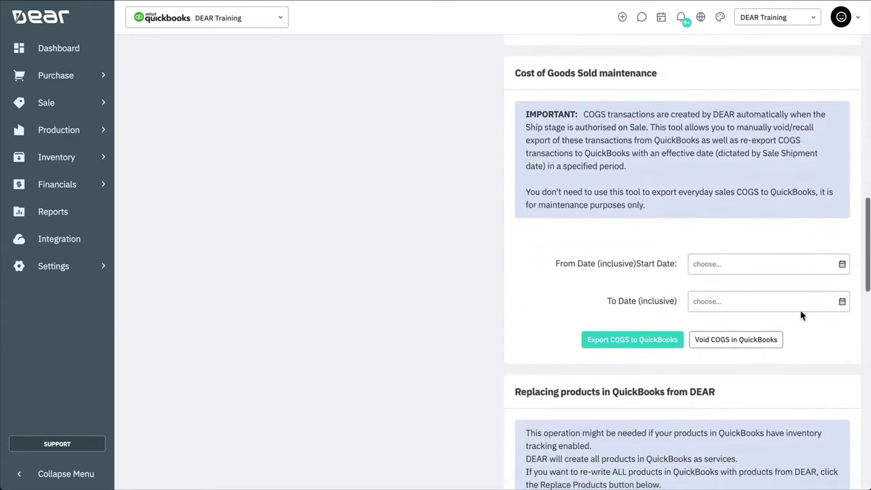
pyautogui.click(843, 264)
pyautogui.click(708, 297)
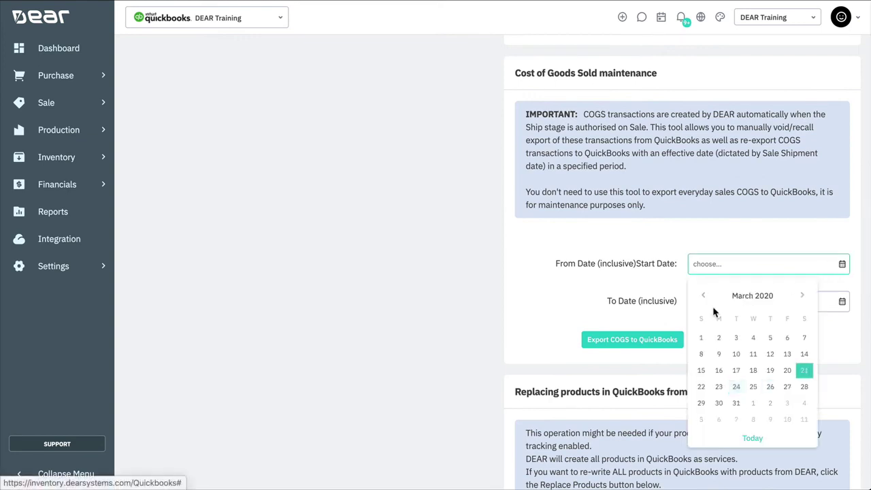
pyautogui.click(701, 338)
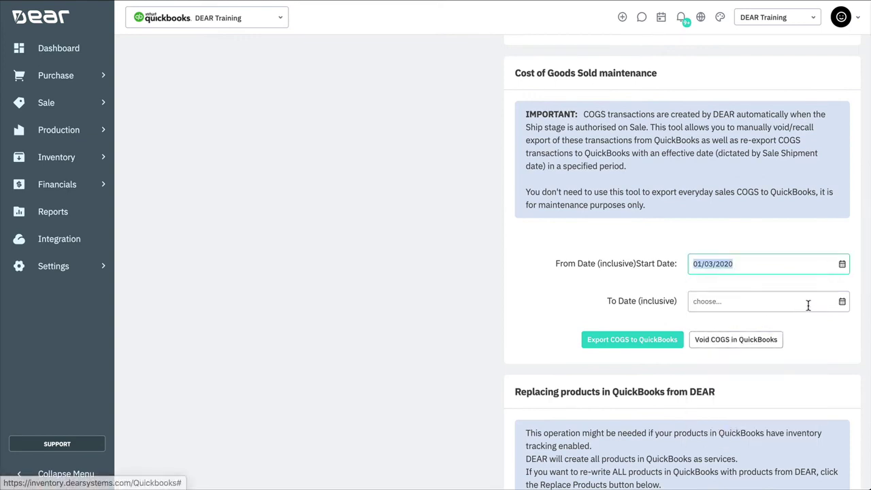
pyautogui.click(842, 302)
pyautogui.click(706, 140)
pyautogui.click(705, 139)
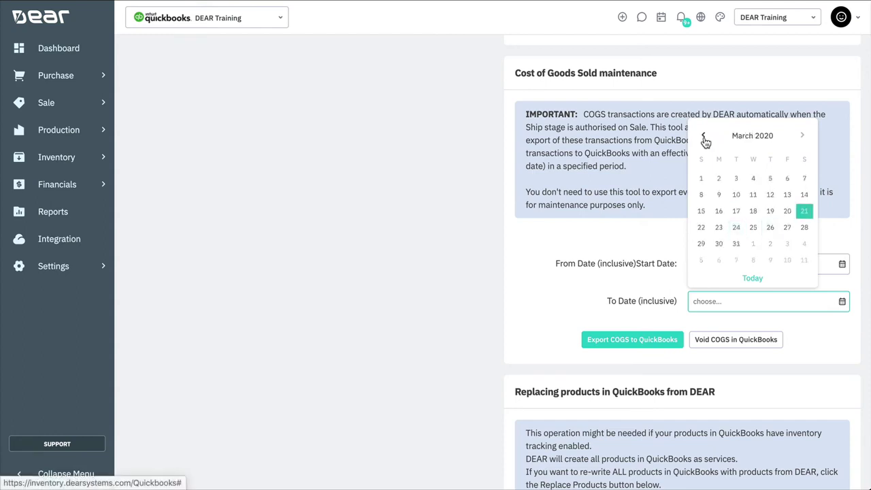
pyautogui.click(735, 245)
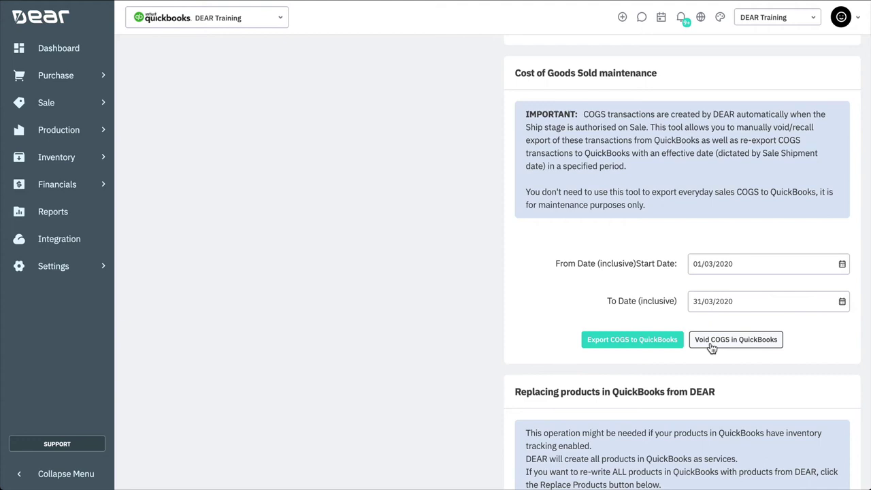
# Step: Set the start date for exporting historical data from DEAR to QuickBooks to 01/01/2020
pyautogui.scroll(-4, 712, 348)
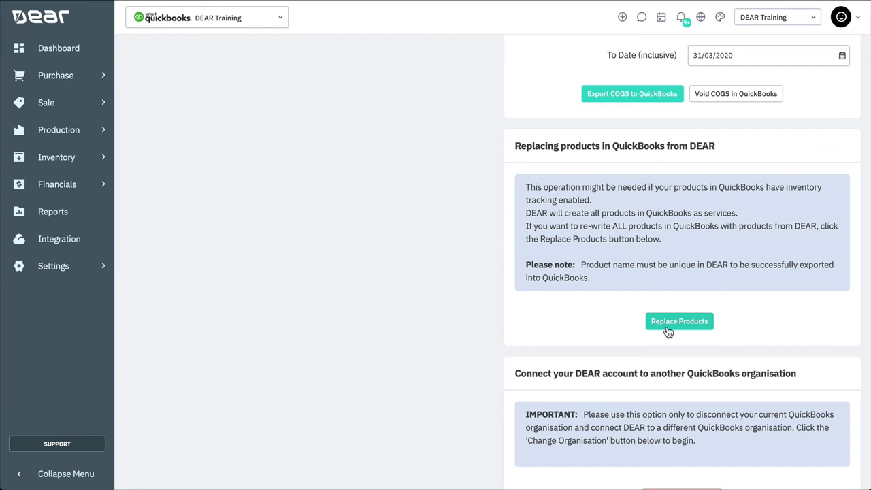
pyautogui.scroll(-3, 669, 331)
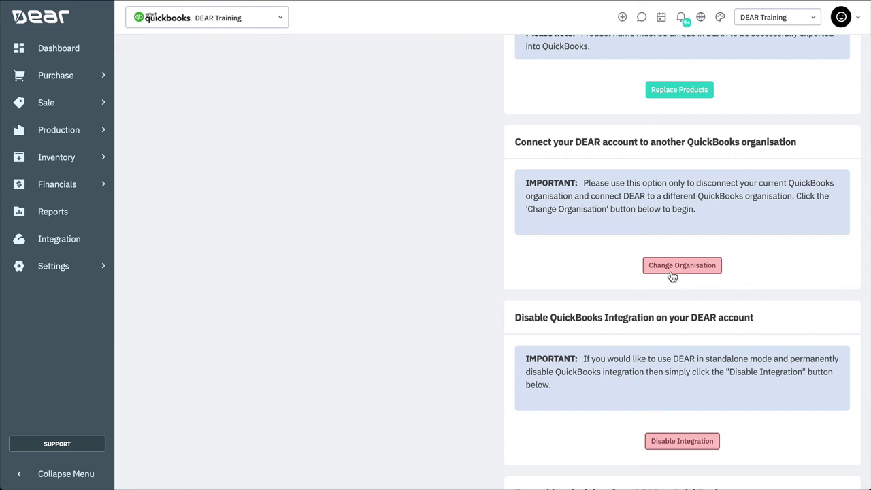
pyautogui.scroll(-3, 672, 276)
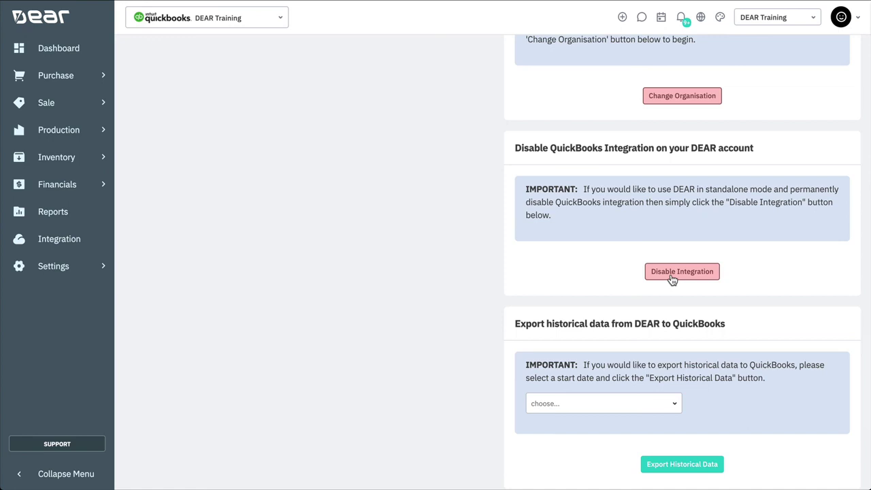
pyautogui.scroll(-3, 672, 279)
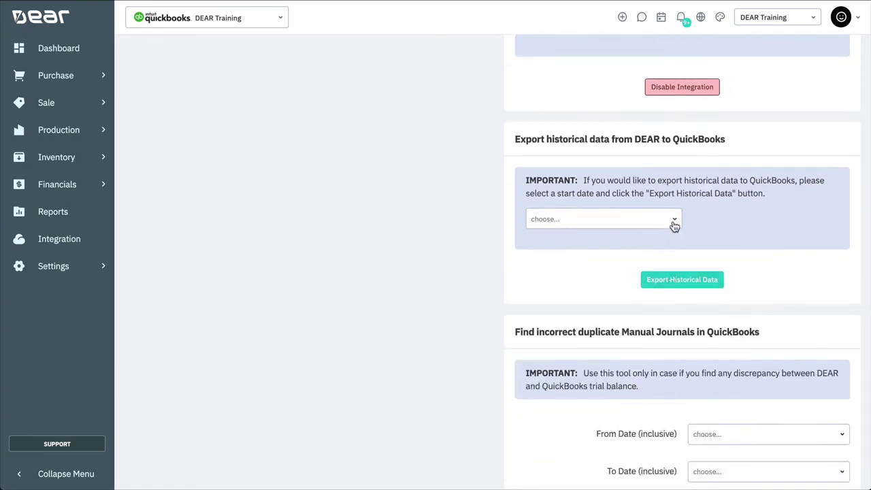
pyautogui.click(675, 219)
pyautogui.click(538, 250)
pyautogui.click(539, 250)
pyautogui.click(538, 250)
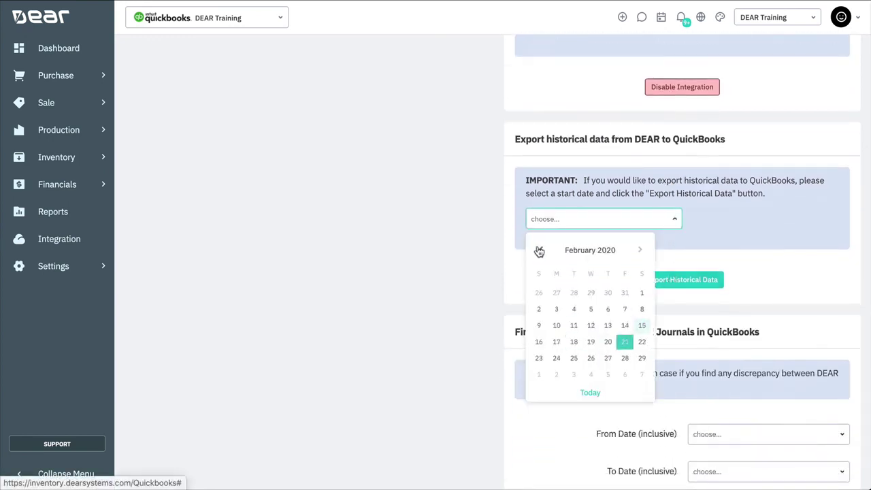
pyautogui.click(540, 251)
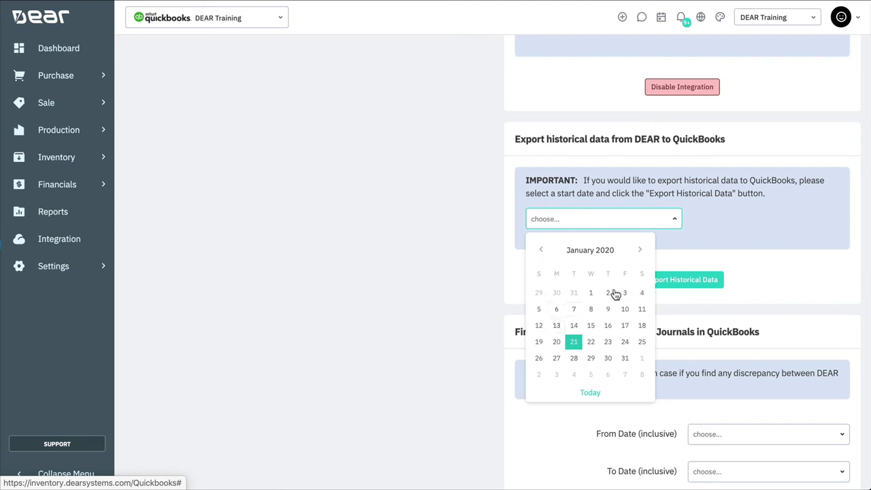
pyautogui.click(591, 293)
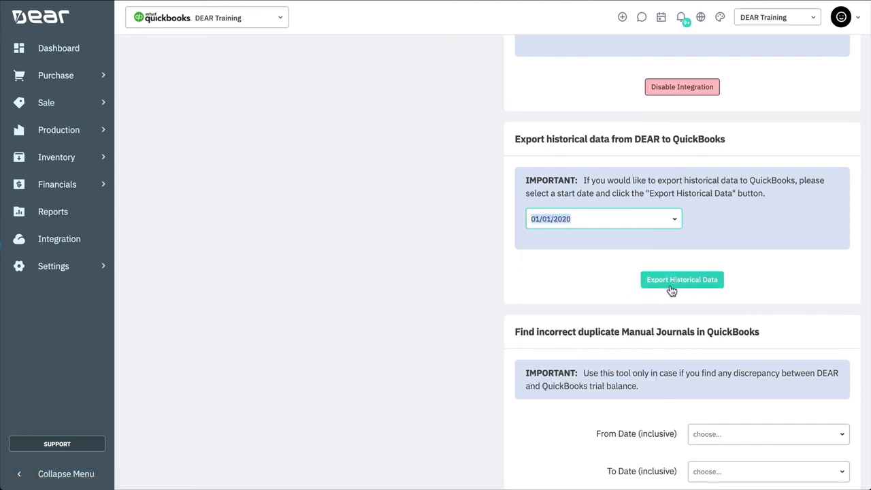
# Step: In the Account Mapping of the financial reference books, set the Default Revenue Account to _60_: Dividend income
pyautogui.click(102, 265)
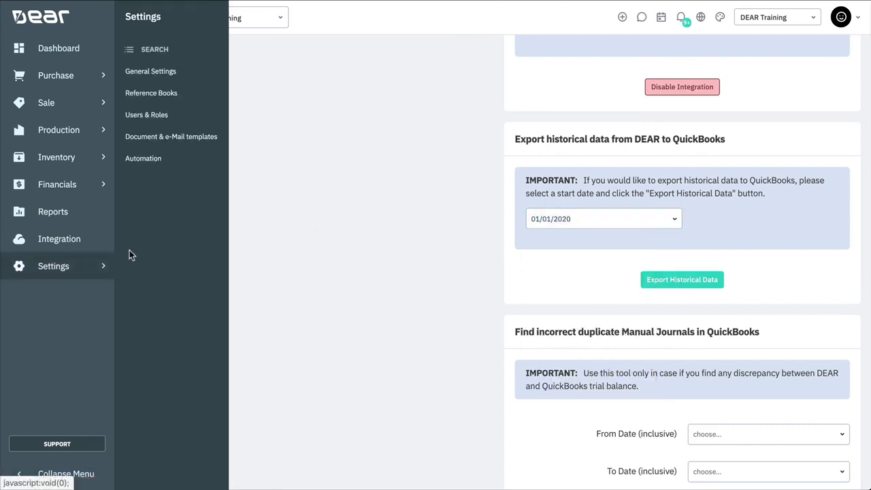
pyautogui.click(202, 92)
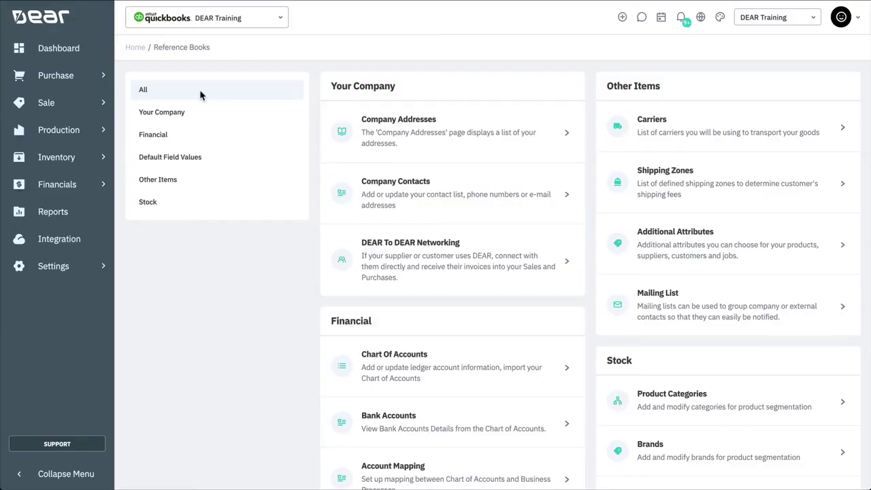
pyautogui.click(203, 136)
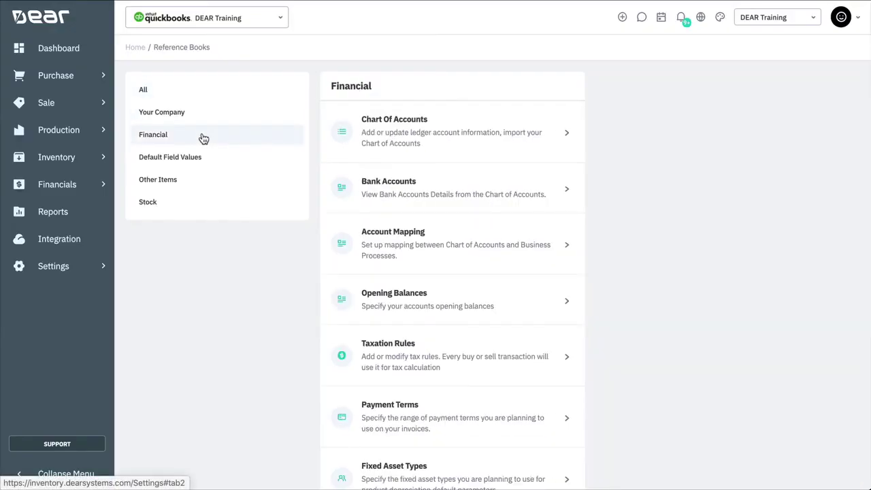
pyautogui.click(479, 232)
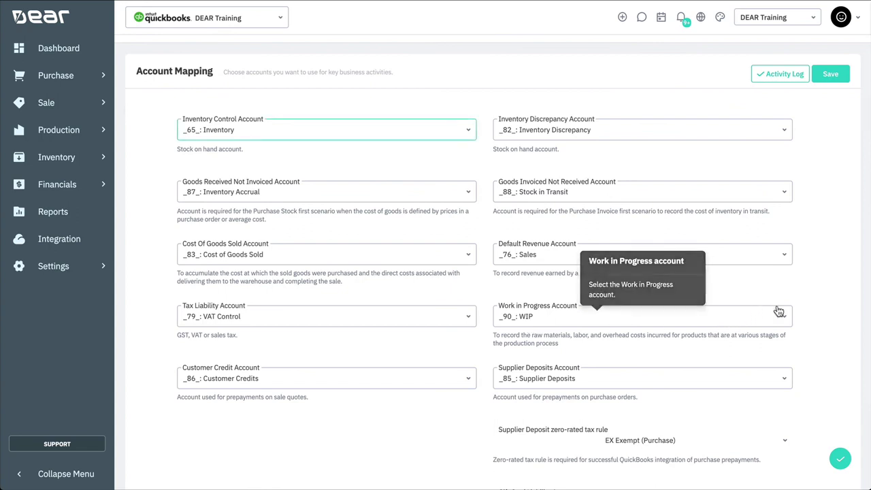
pyautogui.click(781, 256)
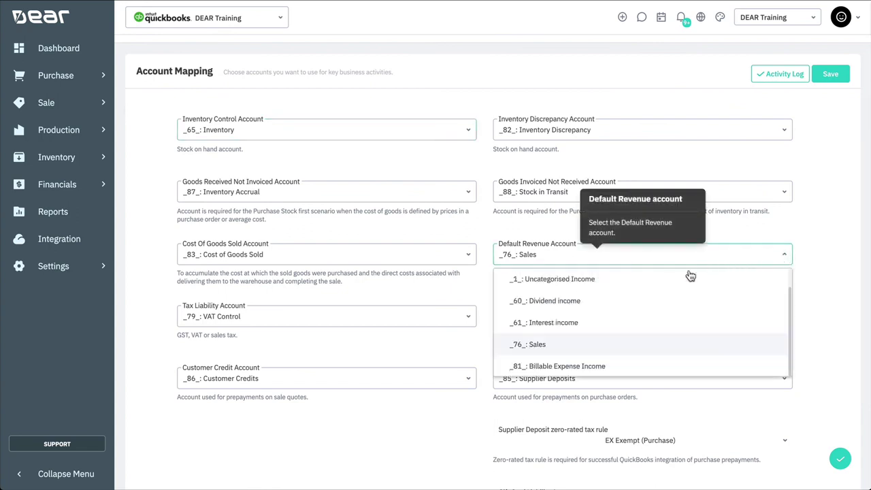
pyautogui.click(613, 310)
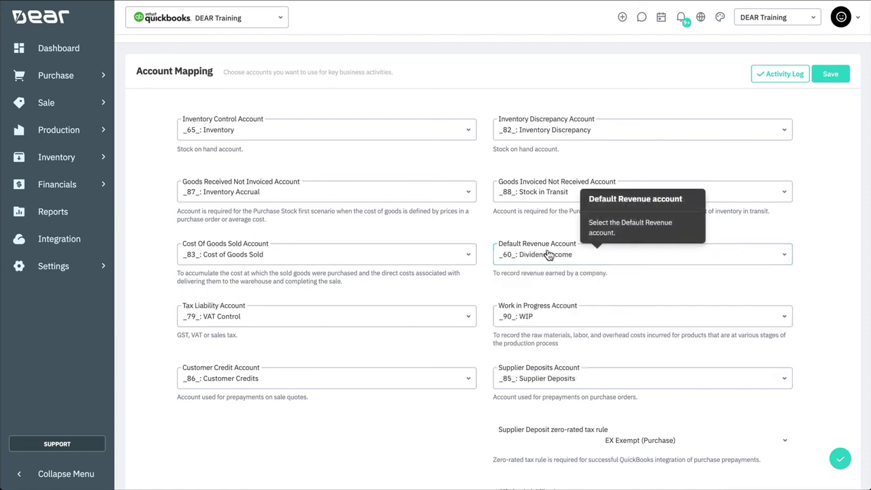
# Step: Open the QuickBooks integration options for the DEAR Training organisation
pyautogui.click(232, 25)
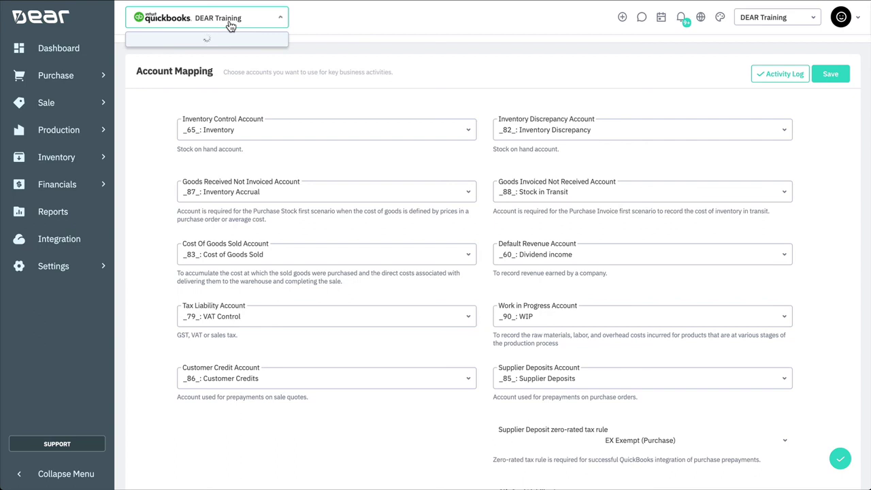